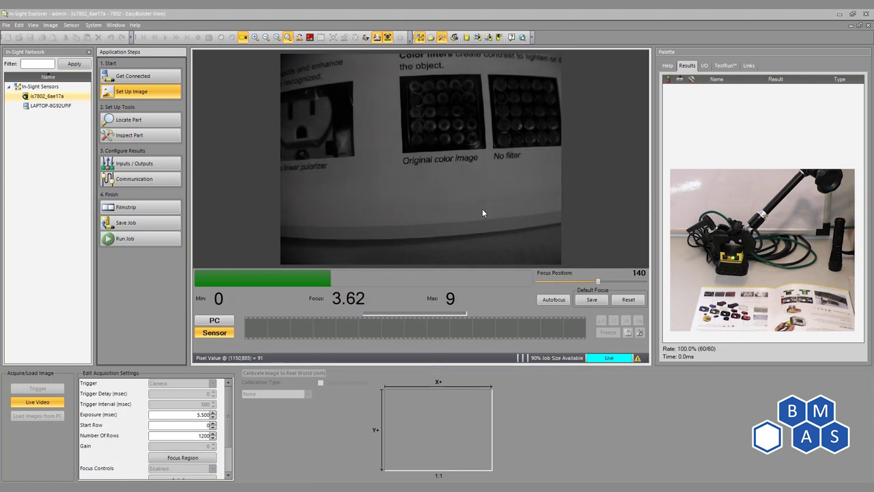
Step: Try Integrated lighting in the light settings with the exposure lowered to 0.500 msec
scroll(220, 437, "down", 2)
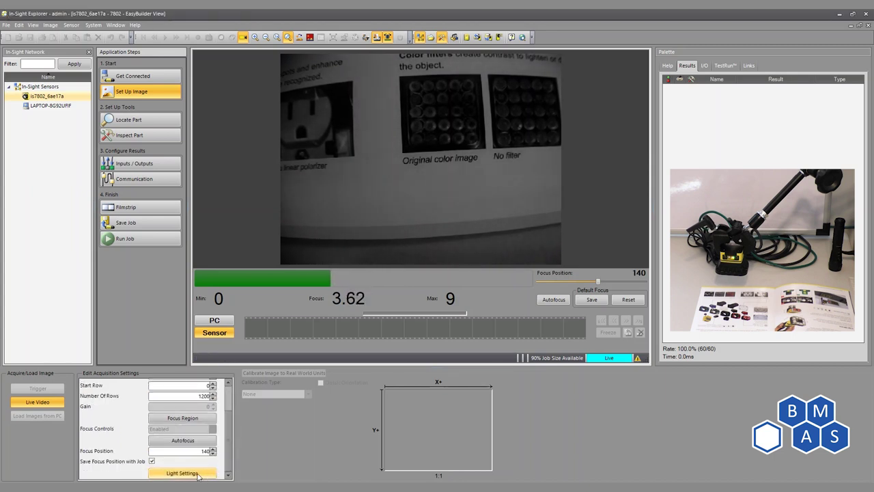
left_click(197, 474)
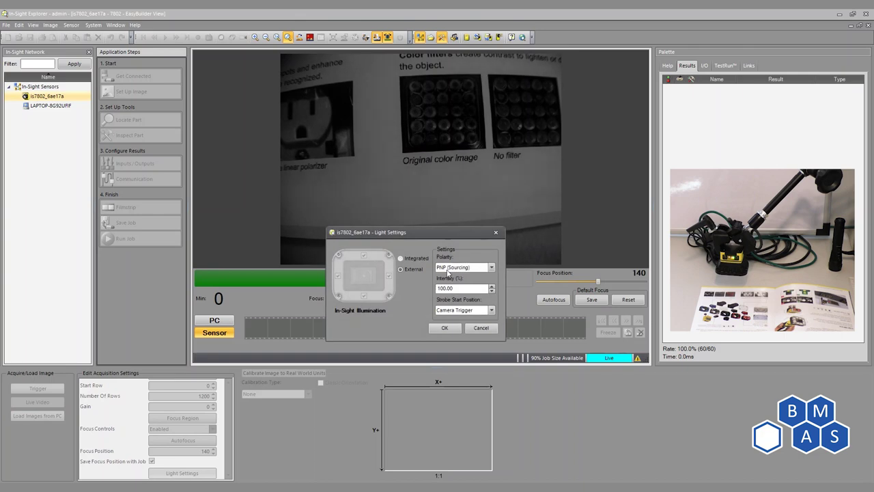
left_click(415, 259)
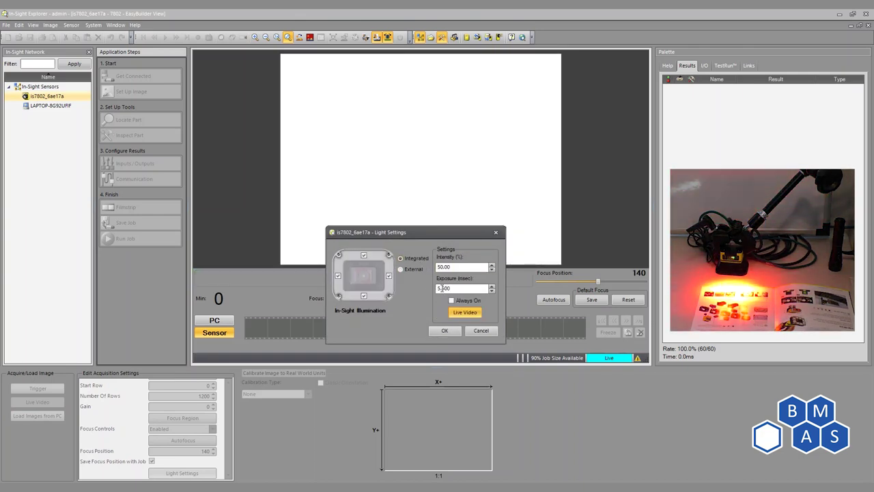
left_click(492, 292)
double_click(445, 288)
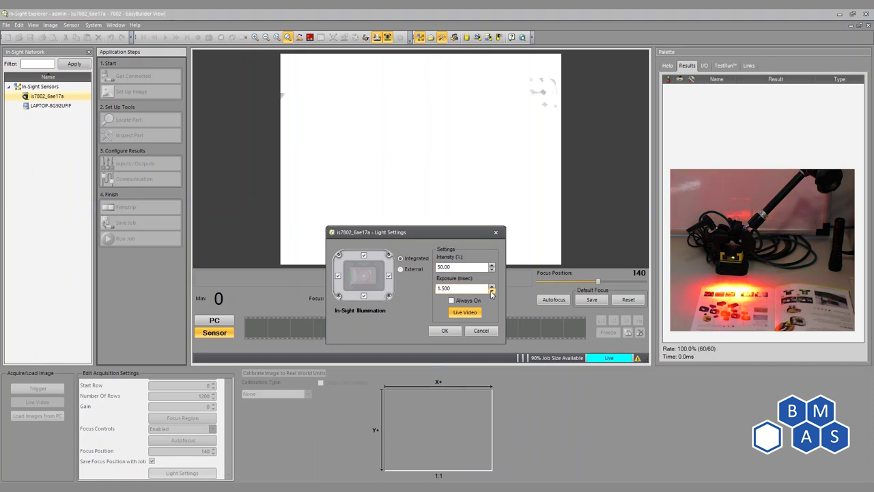
type("0.500")
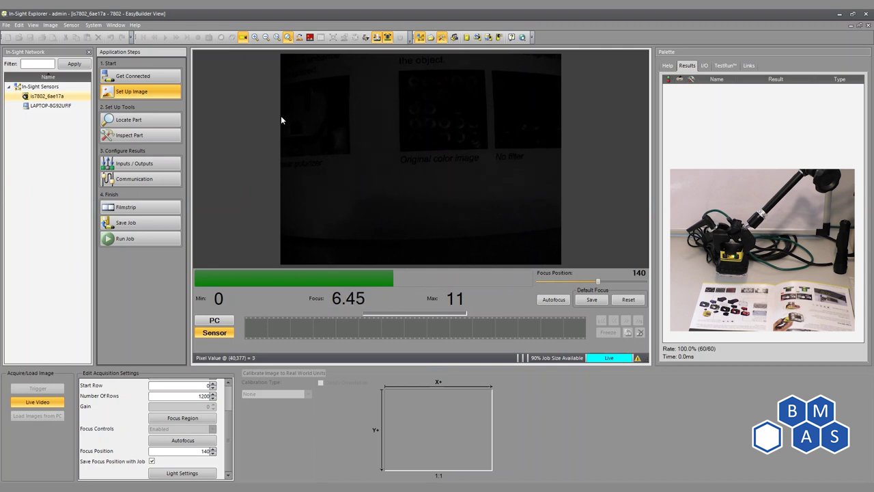
Step: Raise the acquisition exposure to 28.500 msec to brighten the live image of the printed page
scroll(229, 396, "up", 2)
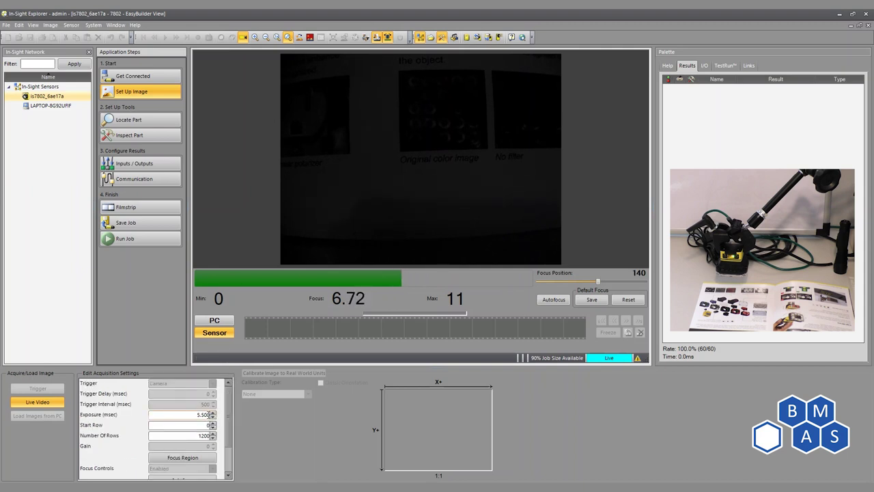
left_click(213, 412)
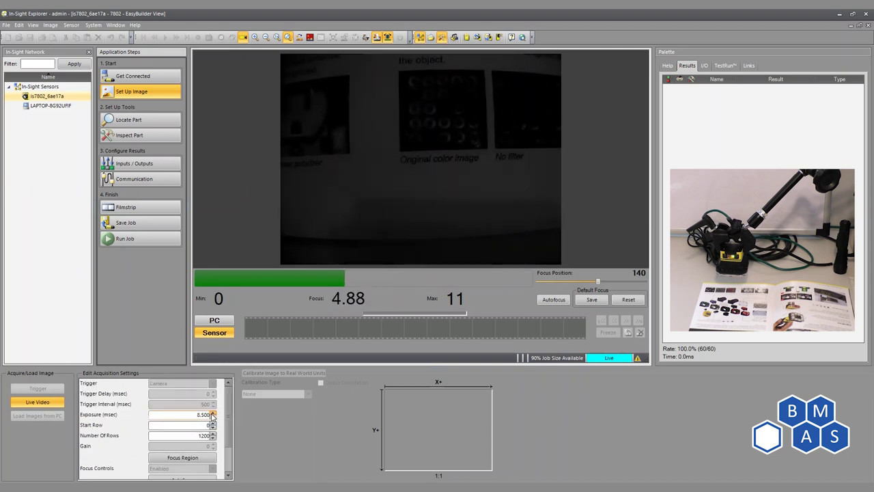
left_click(212, 412)
left_click(212, 412)
left_click(213, 412)
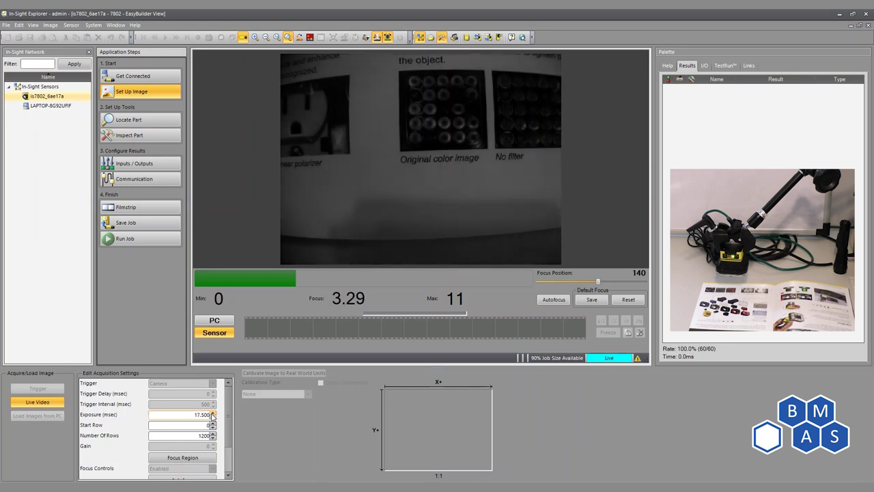
left_click(213, 413)
left_click(212, 412)
left_click(212, 413)
left_click(212, 413)
left_click(212, 412)
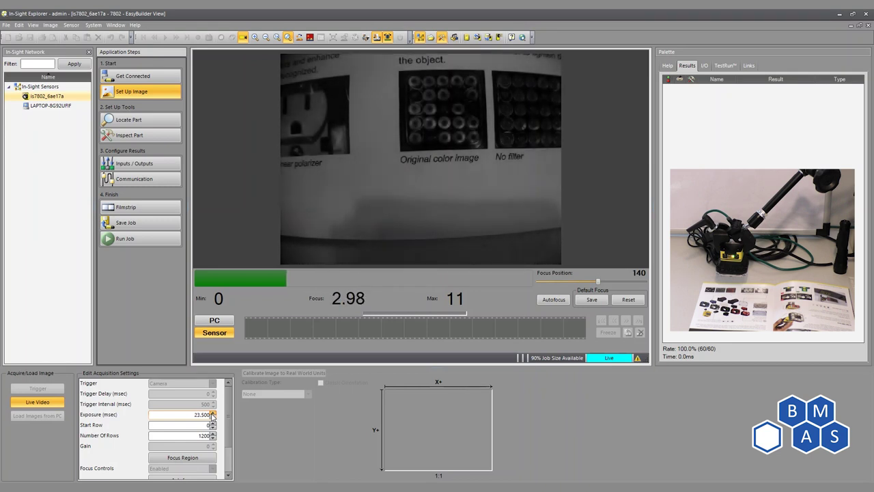
left_click(213, 412)
left_click(212, 412)
left_click(213, 413)
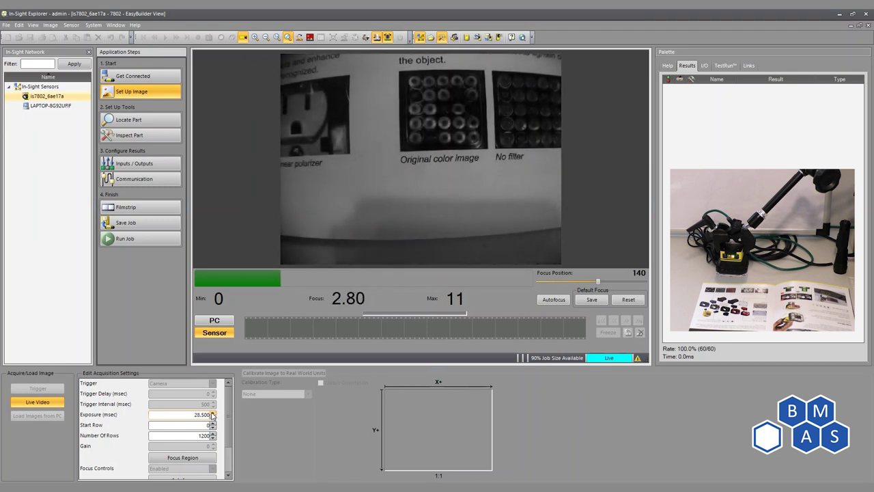
left_click(213, 413)
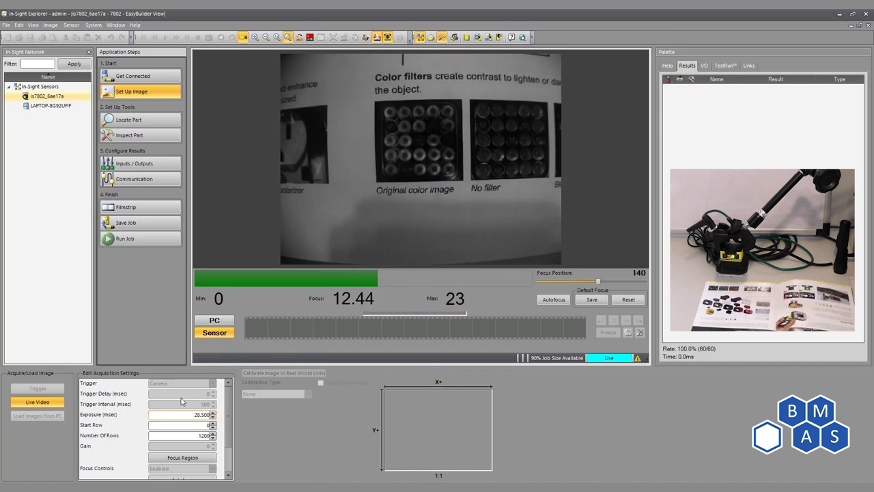
Step: Try Integrated lighting on the printed page, reducing its exposure to 0.500 msec and further to 0.050 msec
scroll(230, 440, "down", 2)
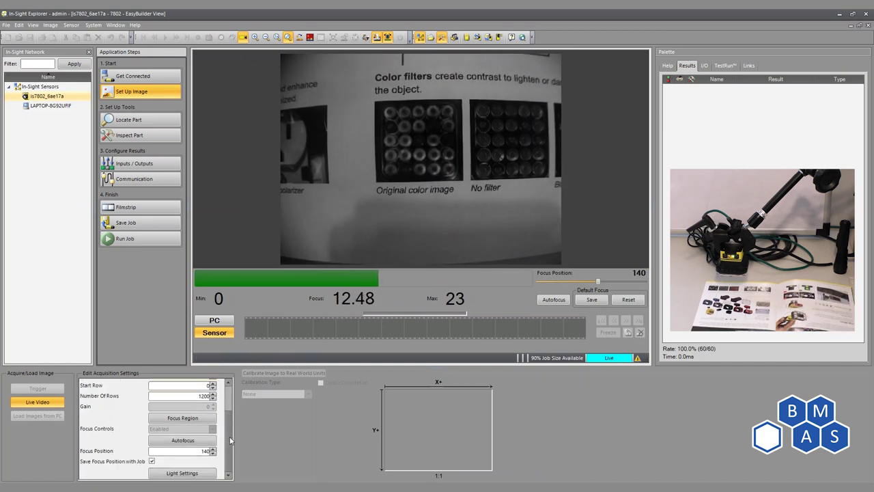
left_click(182, 473)
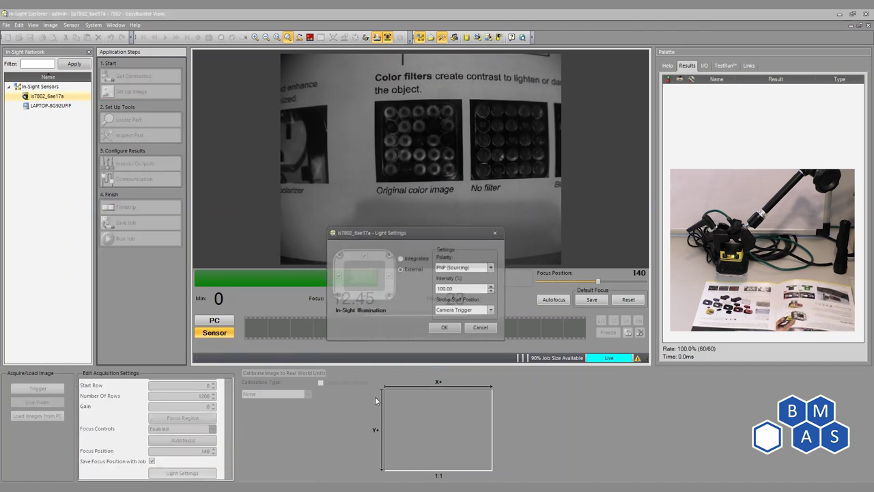
left_click(406, 259)
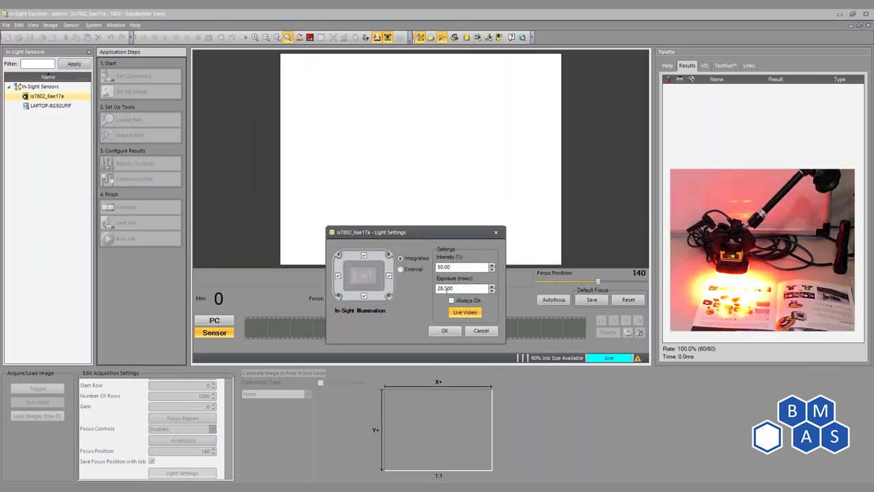
left_click(454, 288)
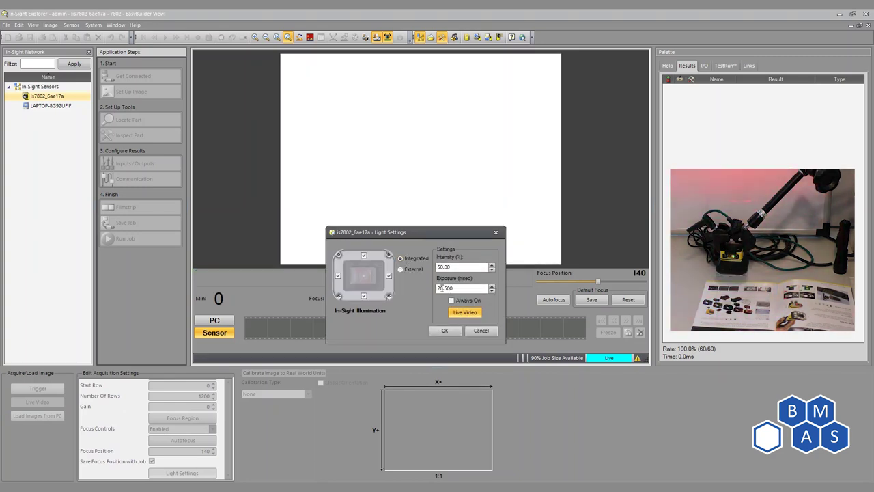
left_click_drag(445, 287, 434, 290)
type("0")
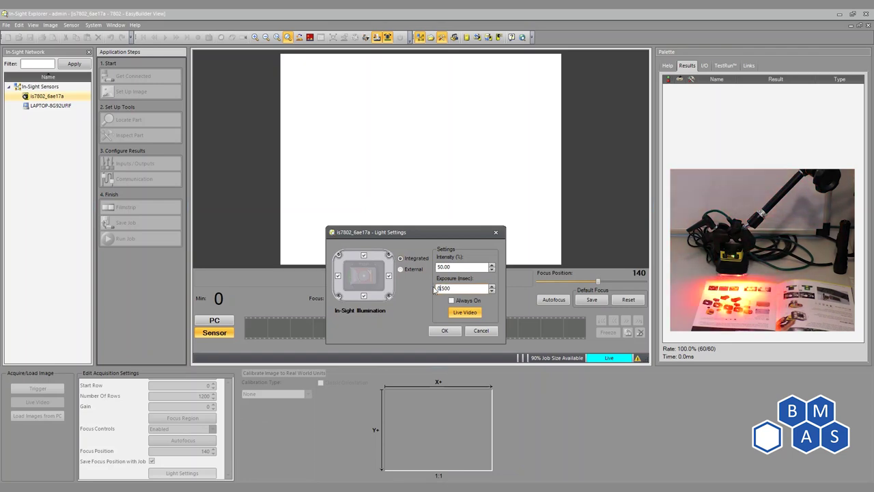
left_click(450, 268)
left_click(446, 288)
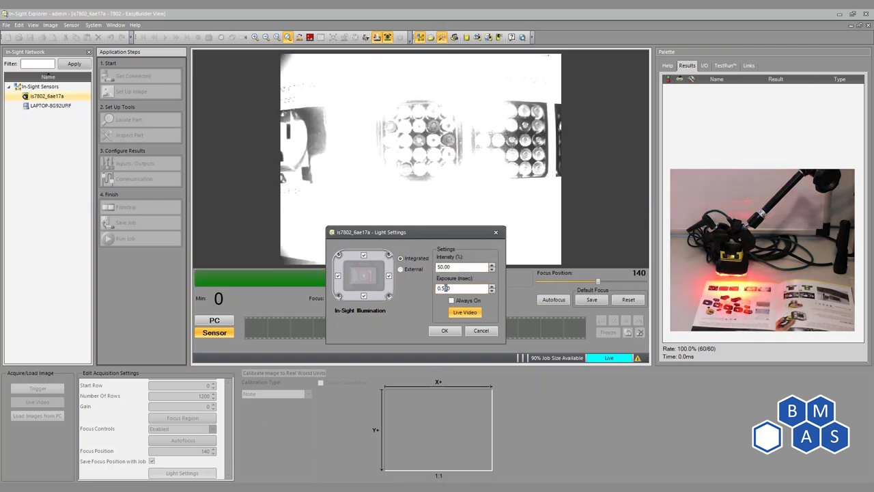
type("050")
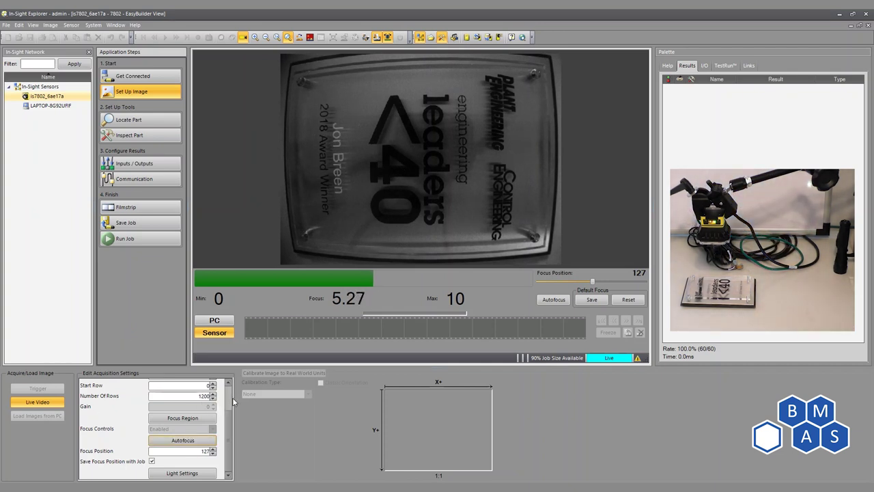
Step: Lower the acquisition exposure to 8.500 msec for the live image of the award plaque
scroll(232, 403, "up", 3)
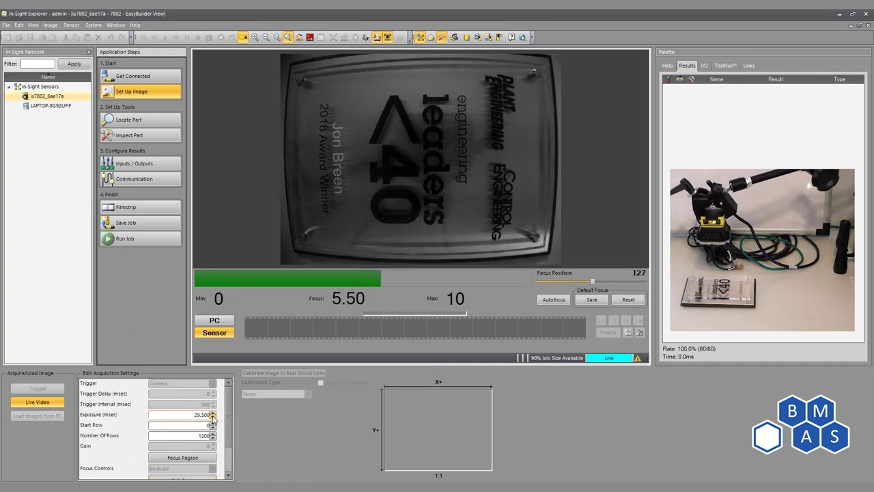
left_click(212, 417)
left_click(212, 417)
left_click(213, 417)
left_click(212, 416)
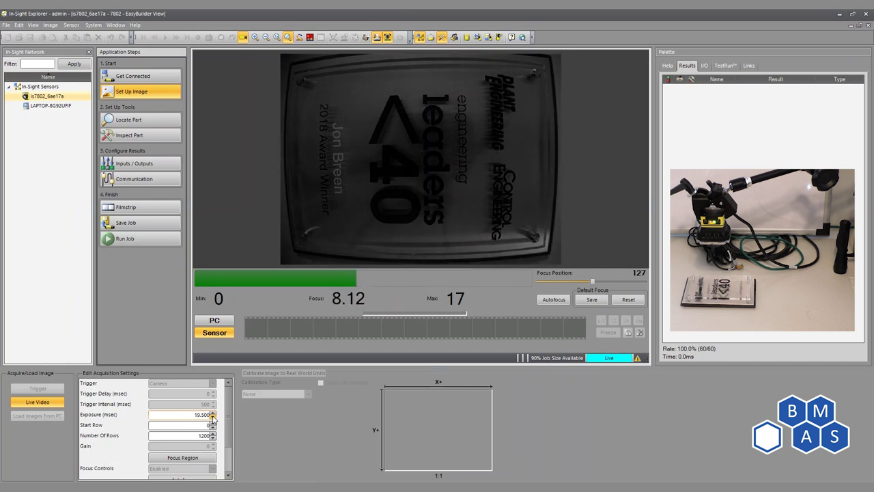
left_click(212, 417)
left_click(212, 417)
left_click(212, 418)
left_click(213, 418)
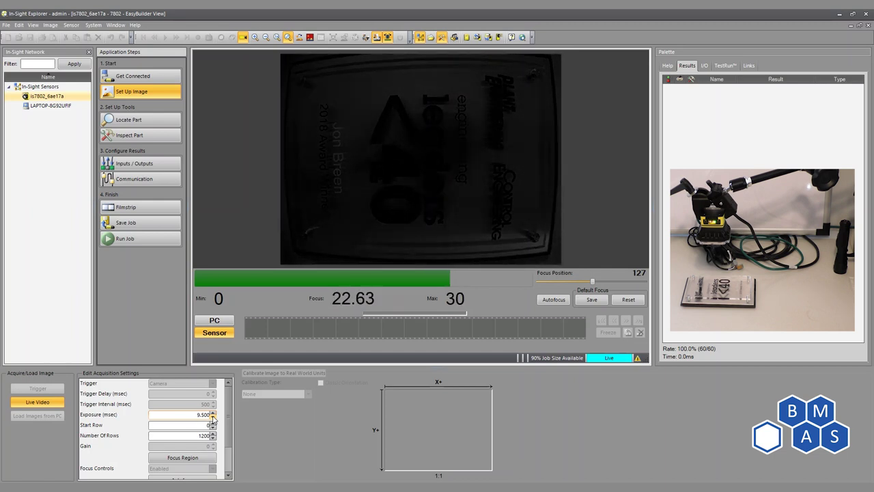
left_click(212, 417)
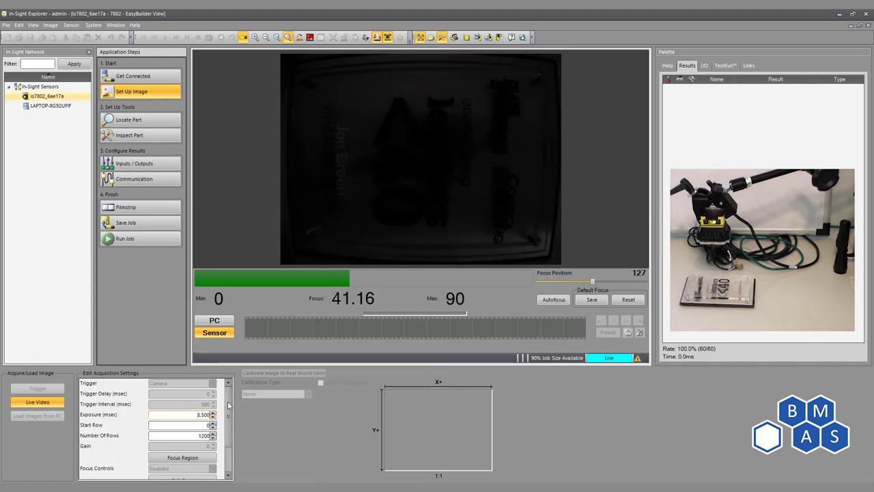
Step: Try Integrated lighting at a 0.500 msec exposure on the plaque, and close the light settings without applying them
scroll(205, 437, "down", 2)
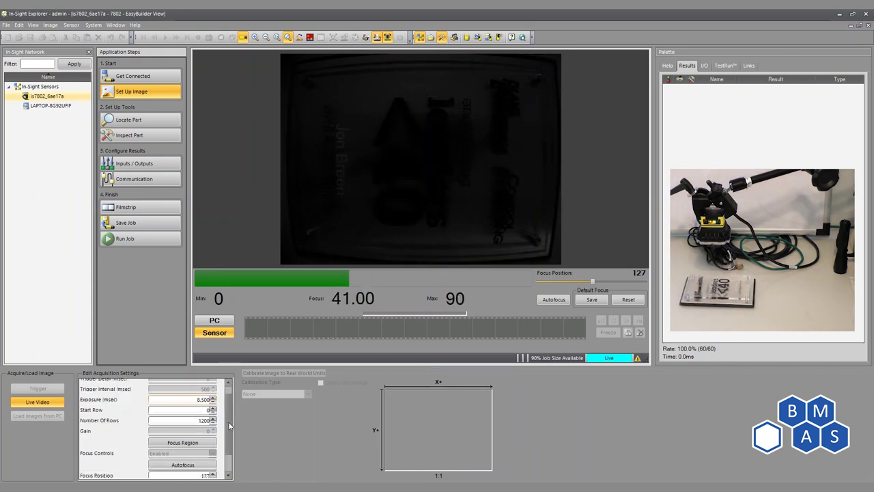
left_click(181, 473)
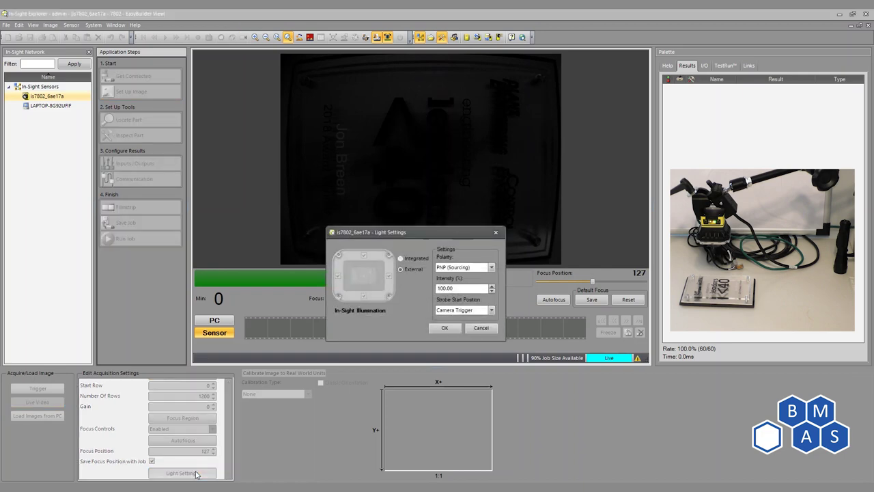
left_click(405, 260)
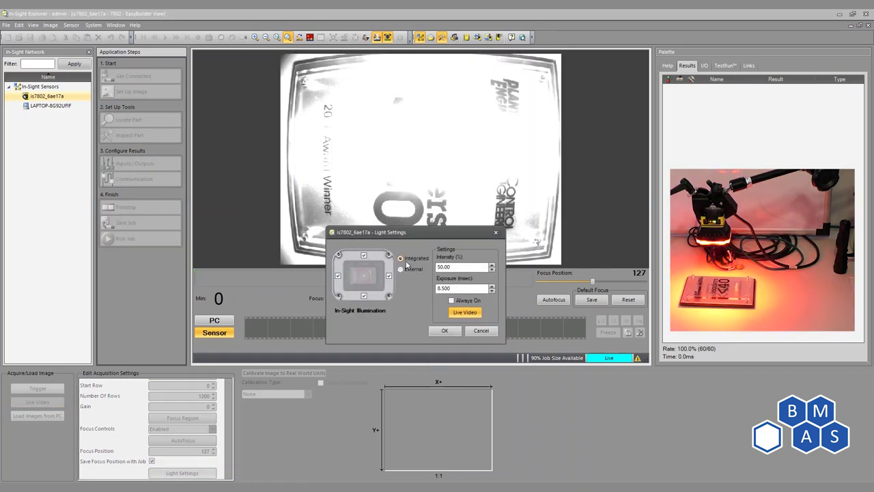
left_click(491, 291)
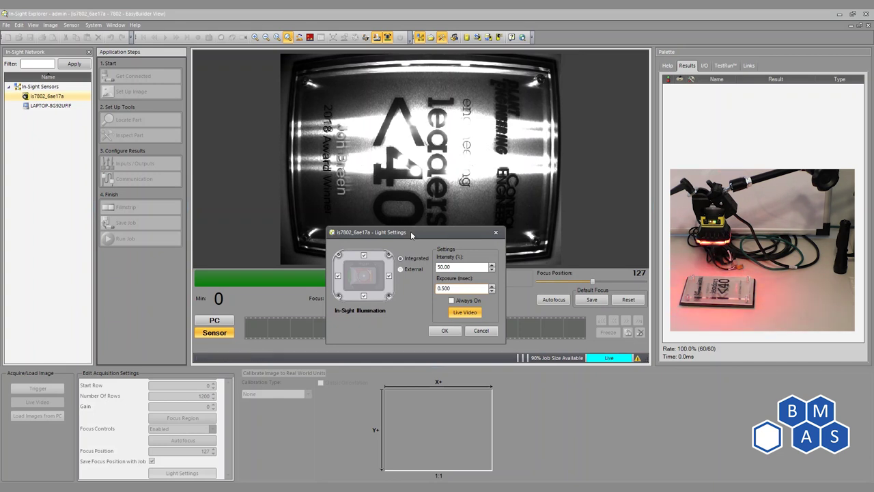
left_click_drag(412, 235, 401, 275)
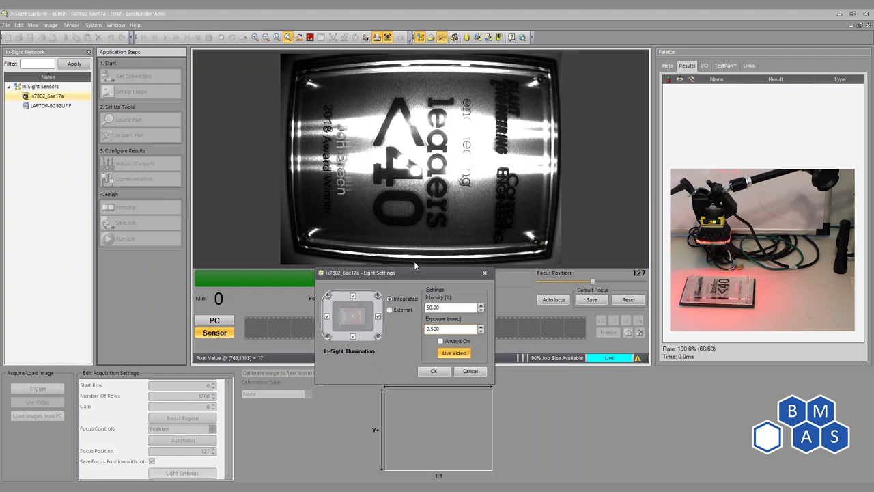
left_click(485, 272)
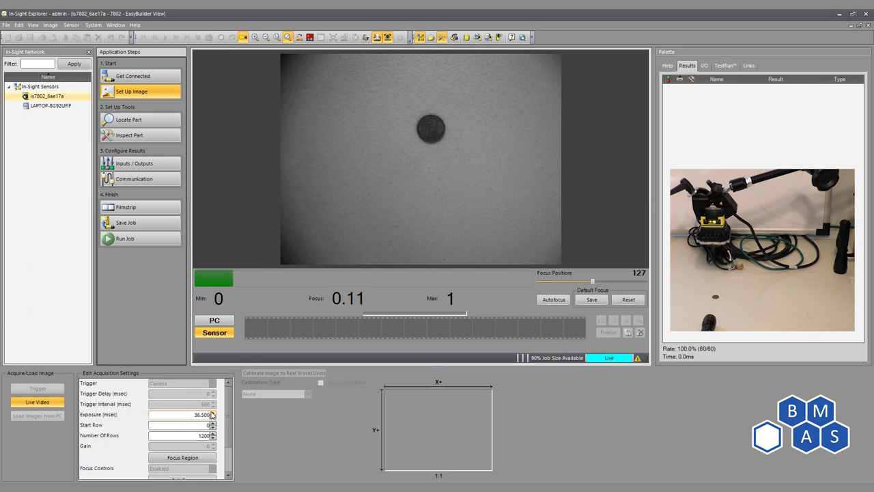
Step: Adjust the acquisition exposure to 45.500 msec for the live image of the coin
left_click(212, 412)
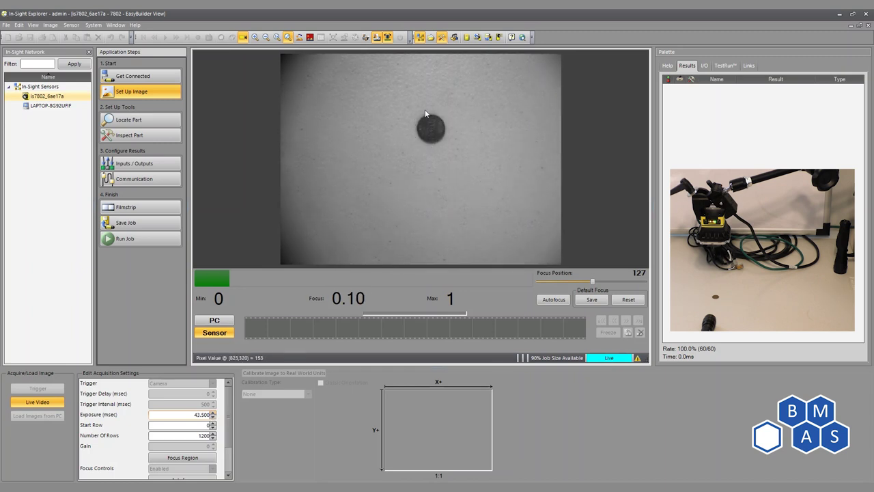
left_click(212, 413)
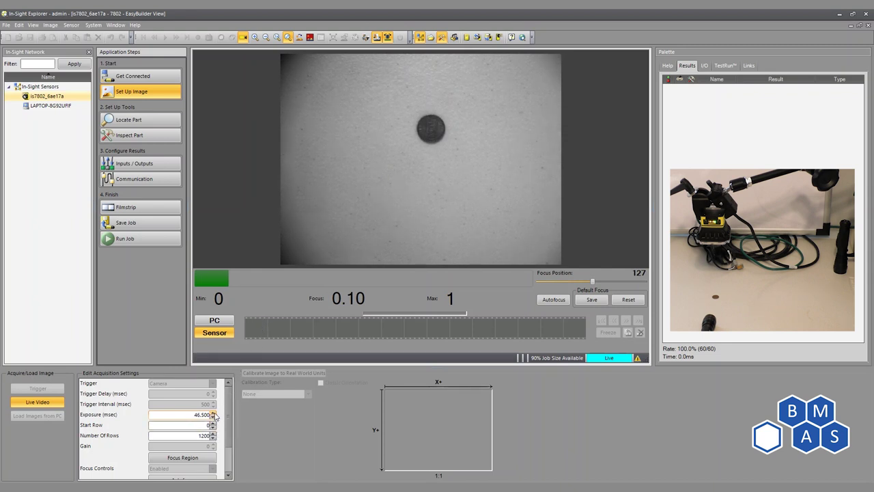
left_click(213, 412)
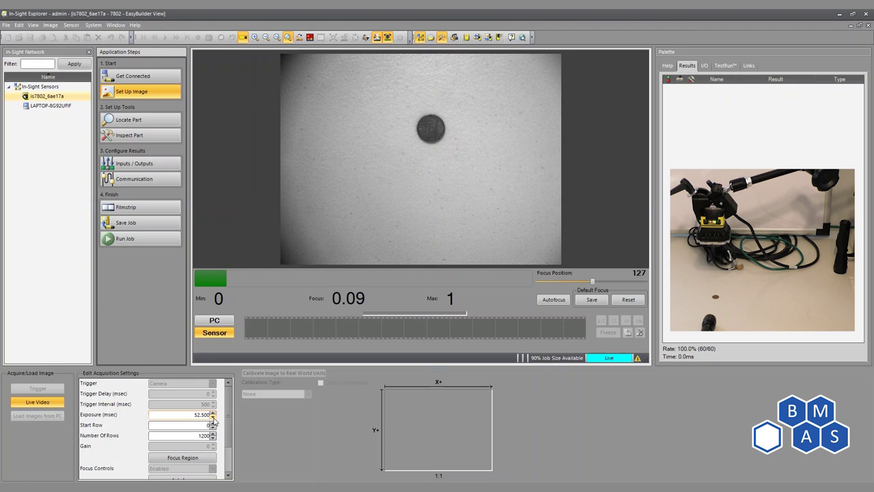
left_click(213, 418)
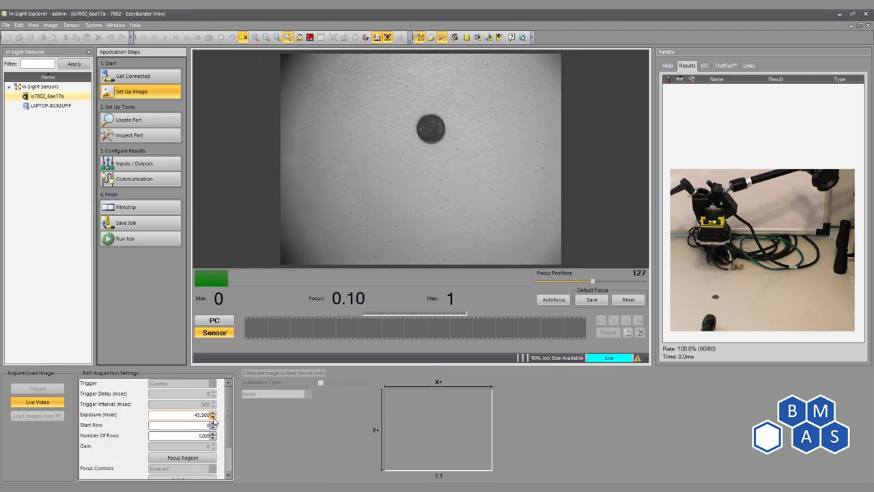
Step: Try Integrated lighting on the coin, reducing its exposure to 0.400 msec, and close the light settings without applying them
scroll(205, 430, "down", 3)
left_click(203, 474)
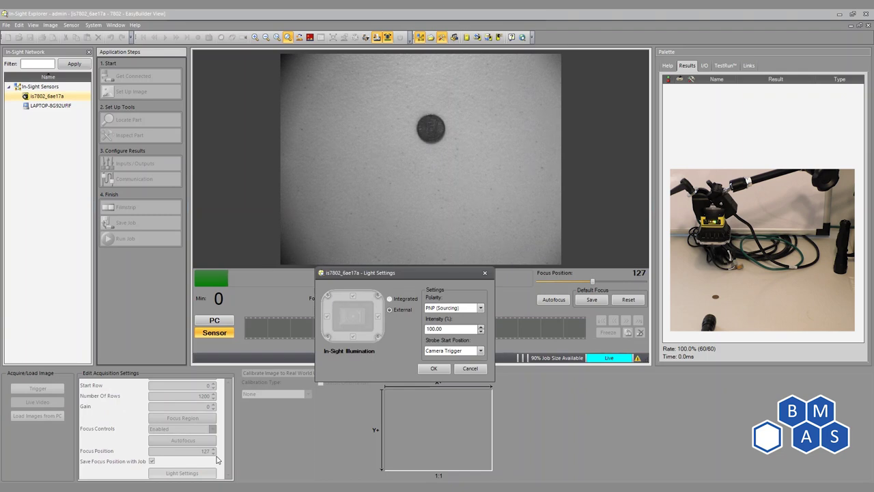
left_click(390, 299)
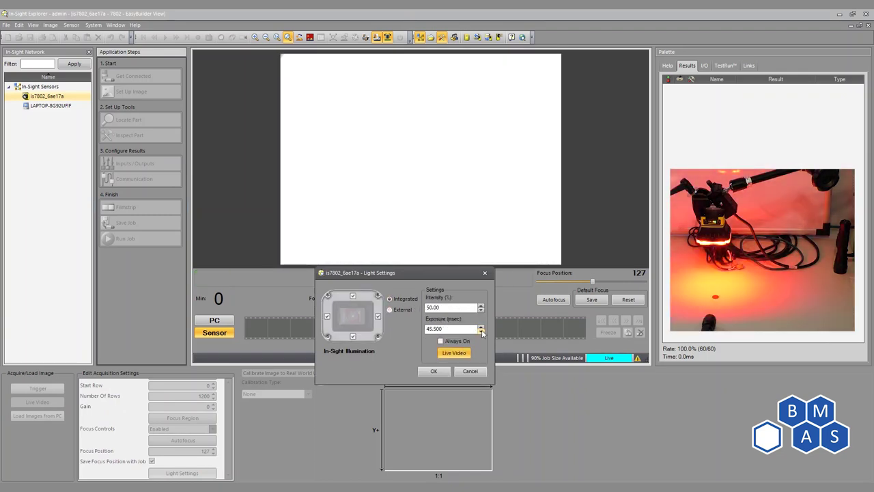
left_click(433, 329)
key("BackSpace")
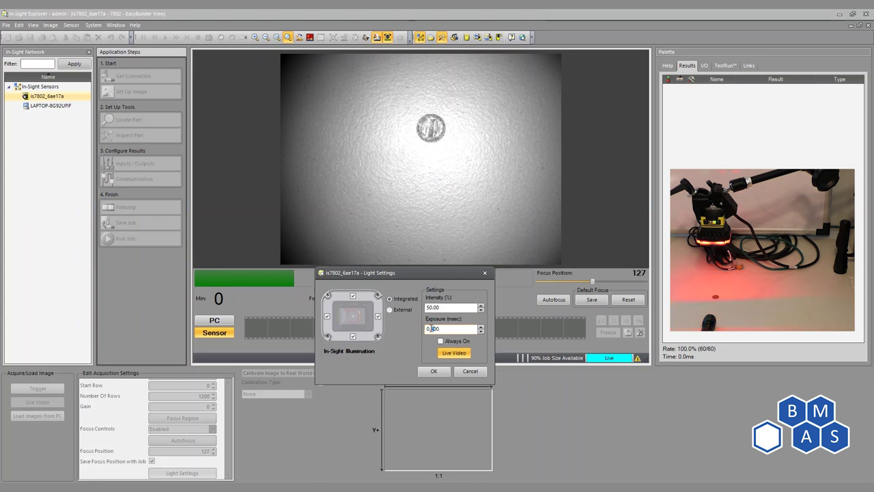
scroll(432, 329, "down", 1)
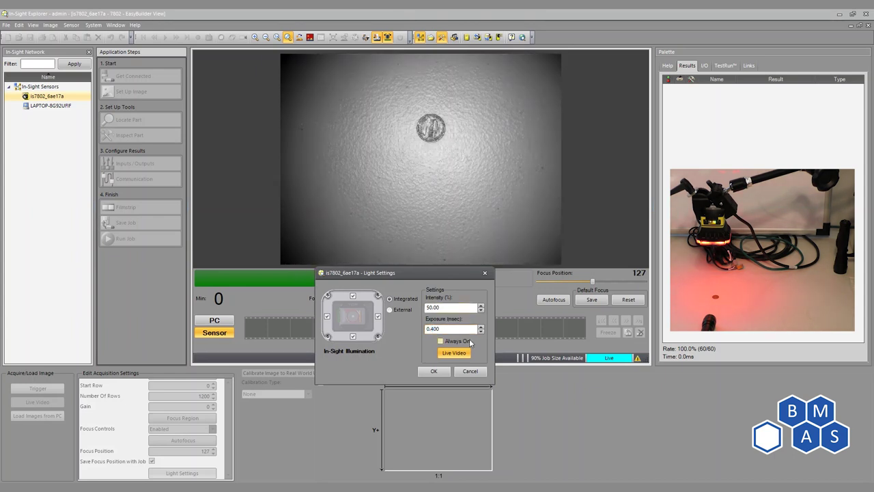
left_click(461, 328)
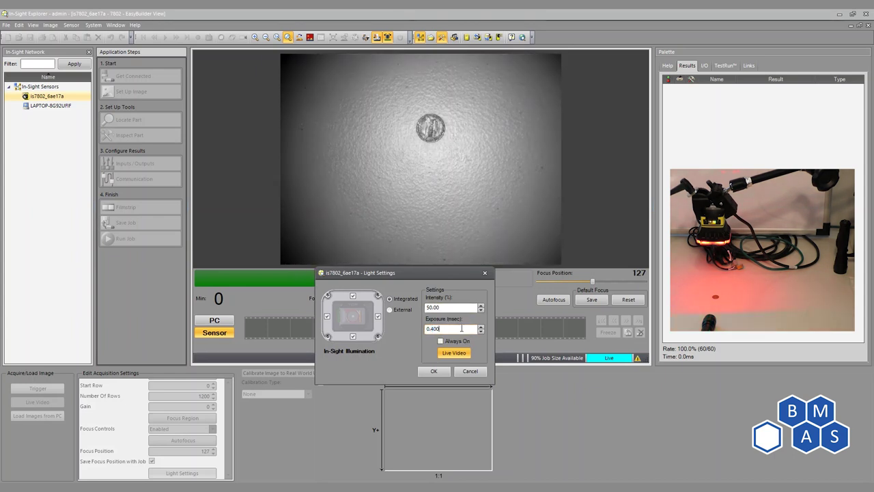
left_click(470, 371)
Step: Lower the acquisition exposure to 19.500 msec for the live image of the coin lit from the side by the flashlight
scroll(225, 444, "up", 1)
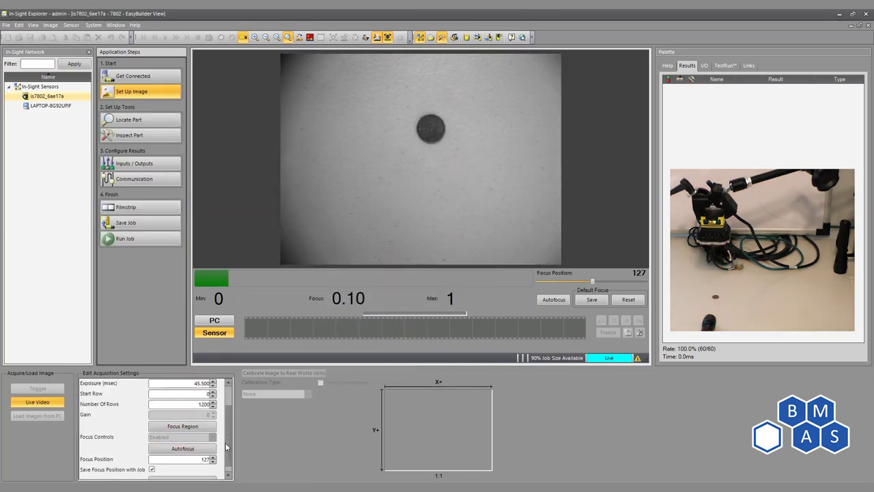
scroll(225, 443, "down", 1)
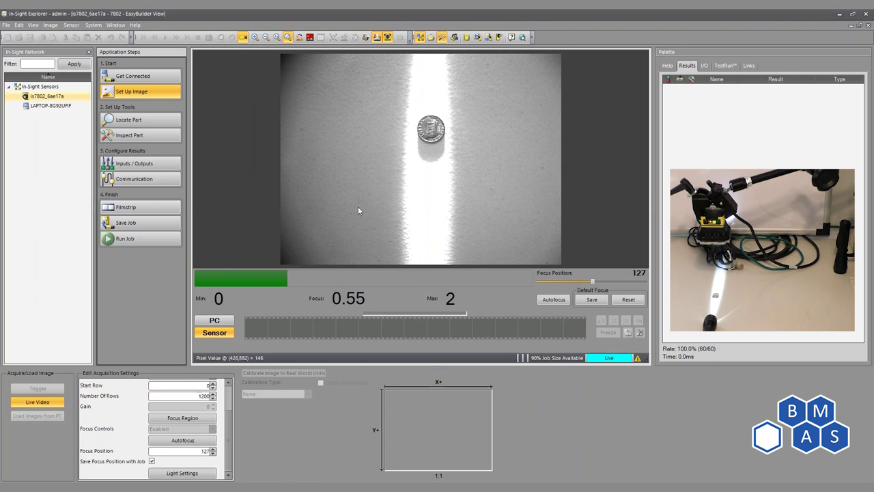
scroll(235, 393, "up", 2)
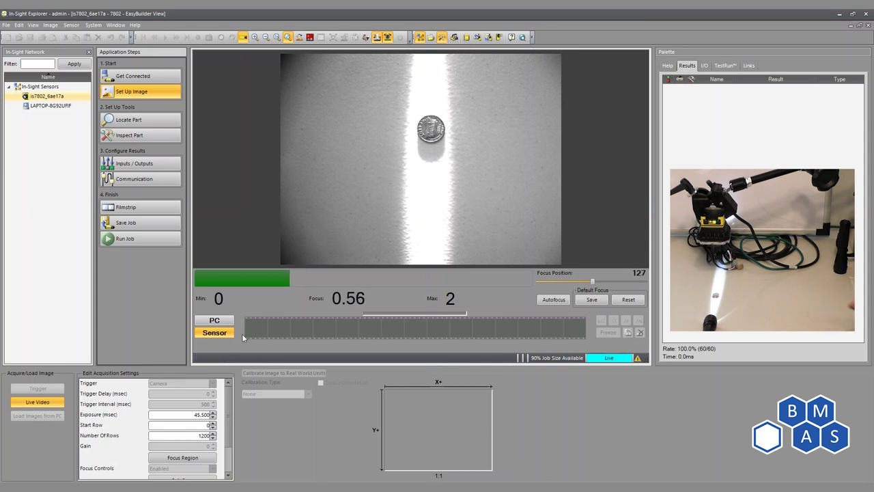
left_click(213, 418)
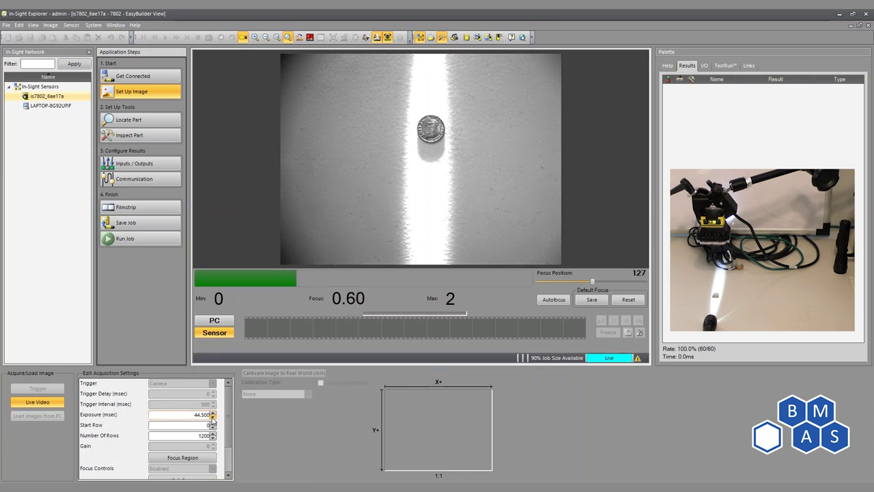
left_click(213, 418)
left_click(212, 418)
left_click(213, 418)
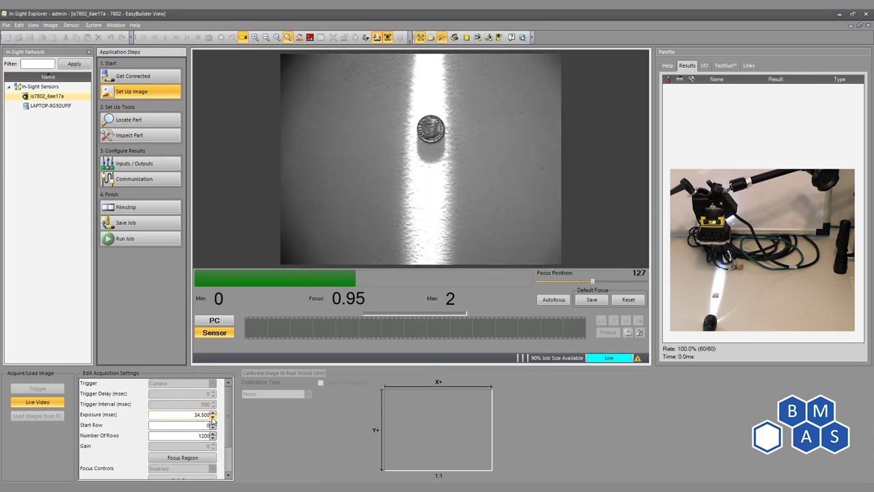
left_click(213, 418)
left_click(212, 418)
left_click(212, 418)
left_click(212, 418)
left_click(213, 419)
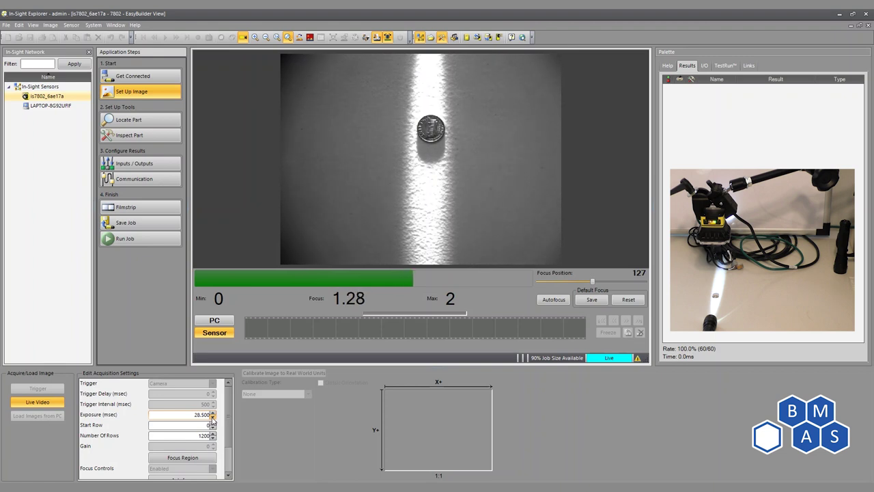
left_click(212, 418)
left_click(212, 418)
left_click(213, 418)
left_click(213, 418)
left_click(212, 418)
left_click(212, 419)
left_click(212, 418)
left_click(213, 418)
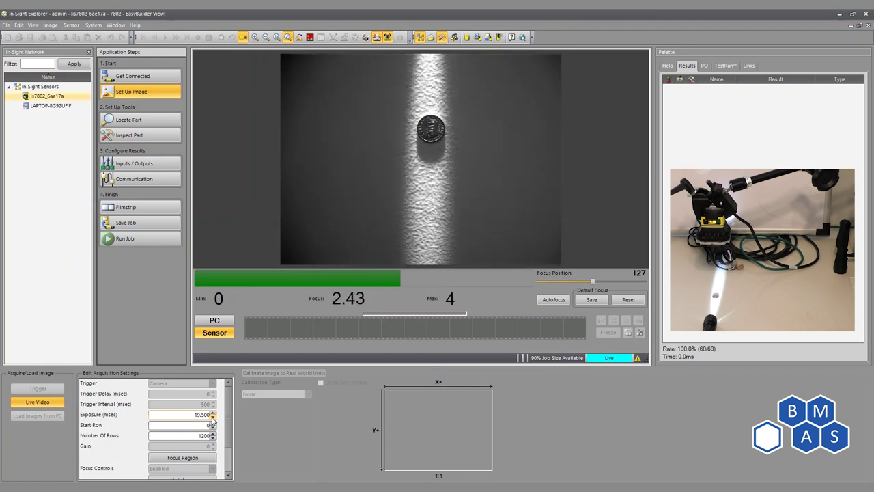